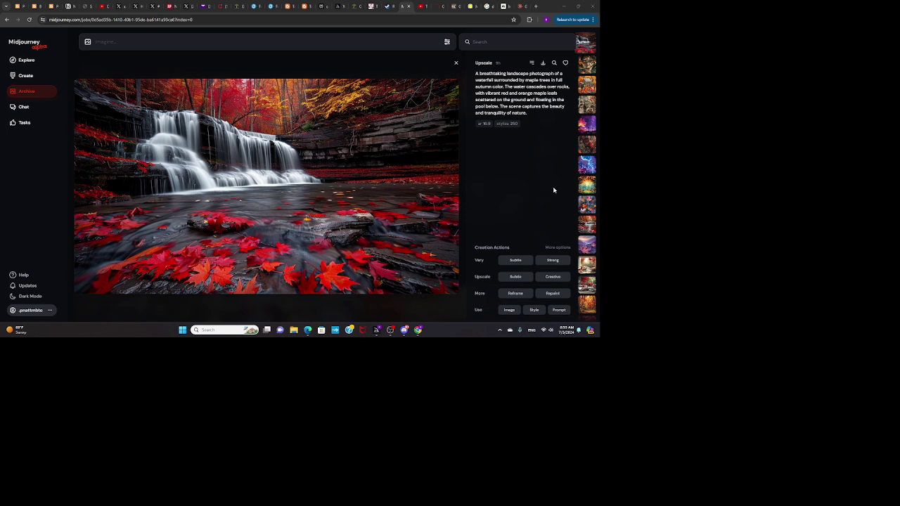
# Step: View the surreal portrait, folk-art quilt and Victorian garden-party images, ending on the glowing maple-leaf forest
pyautogui.click(590, 66)
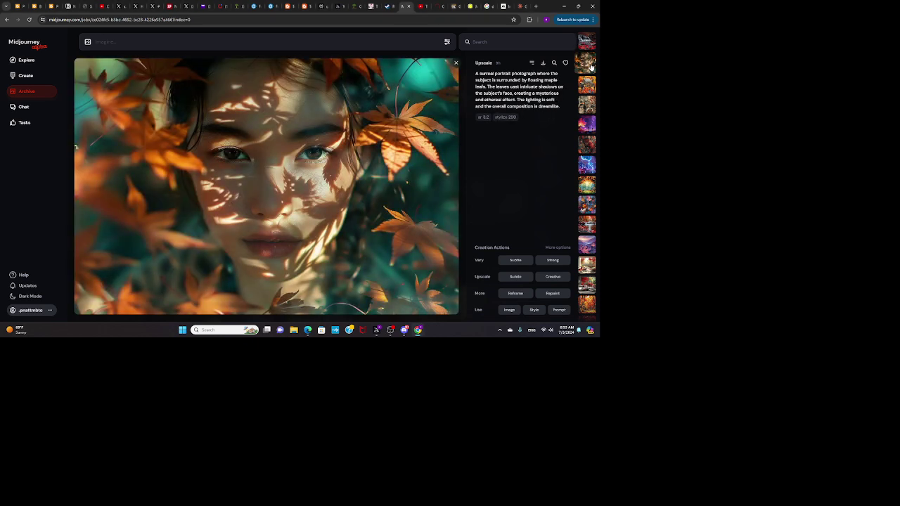
pyautogui.click(588, 85)
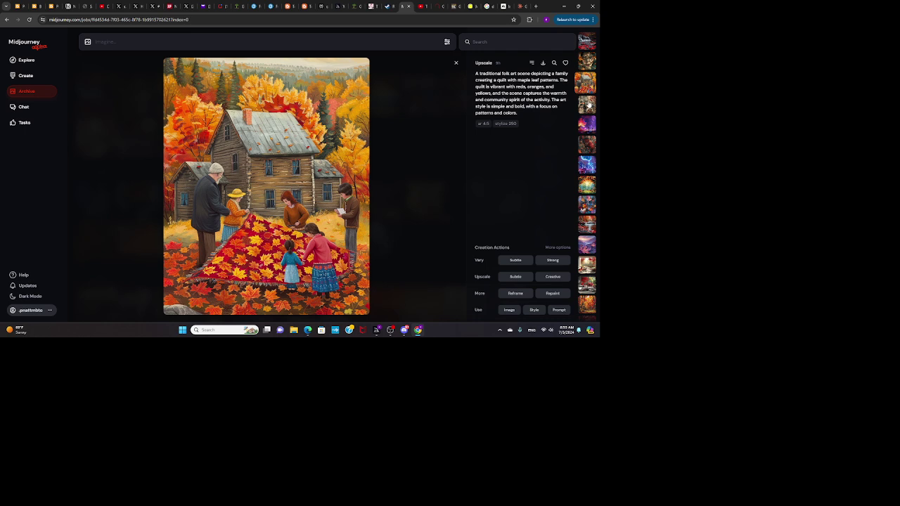
pyautogui.click(588, 104)
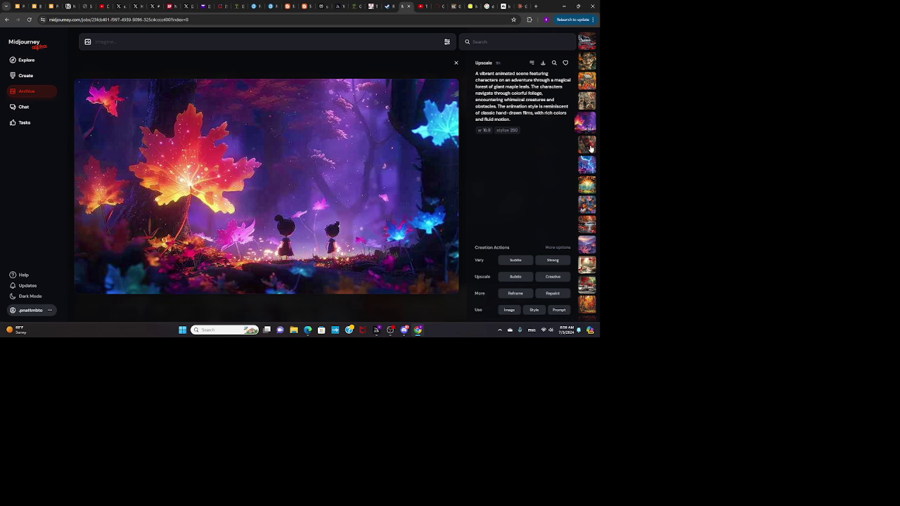
# Step: View the superhero cover, neon maple city and children's-book forest, ending on the abstract maple-leaf artwork
pyautogui.click(590, 148)
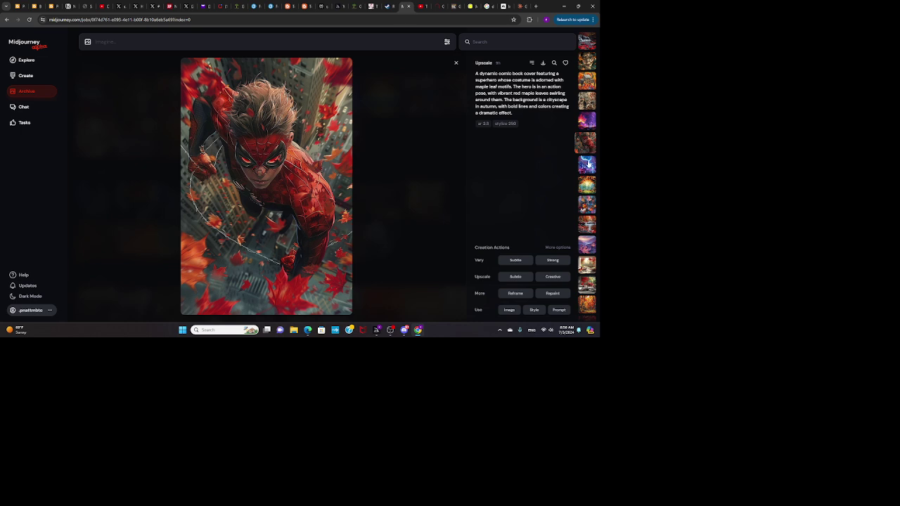
pyautogui.click(588, 166)
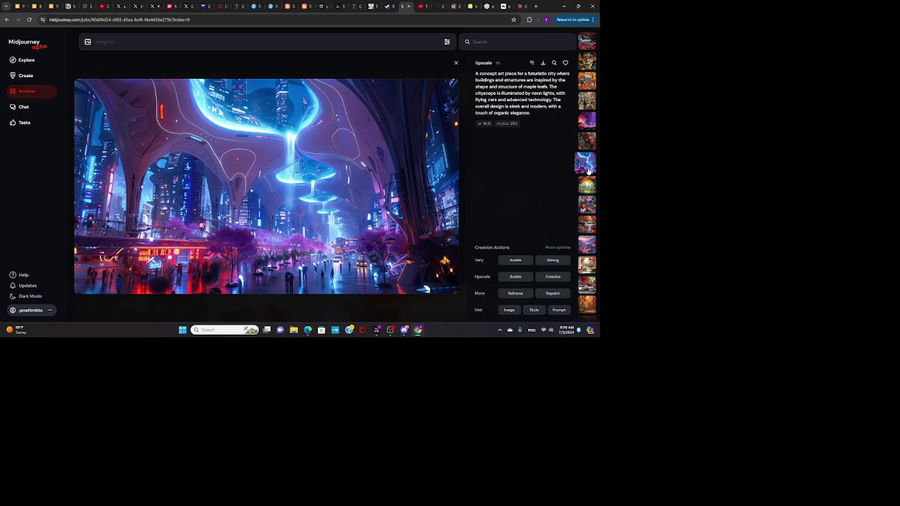
pyautogui.click(586, 190)
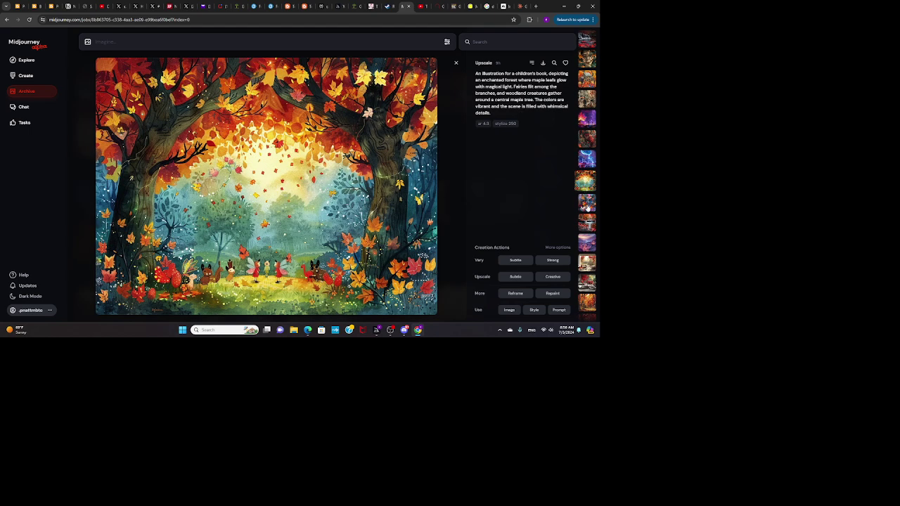
pyautogui.click(586, 206)
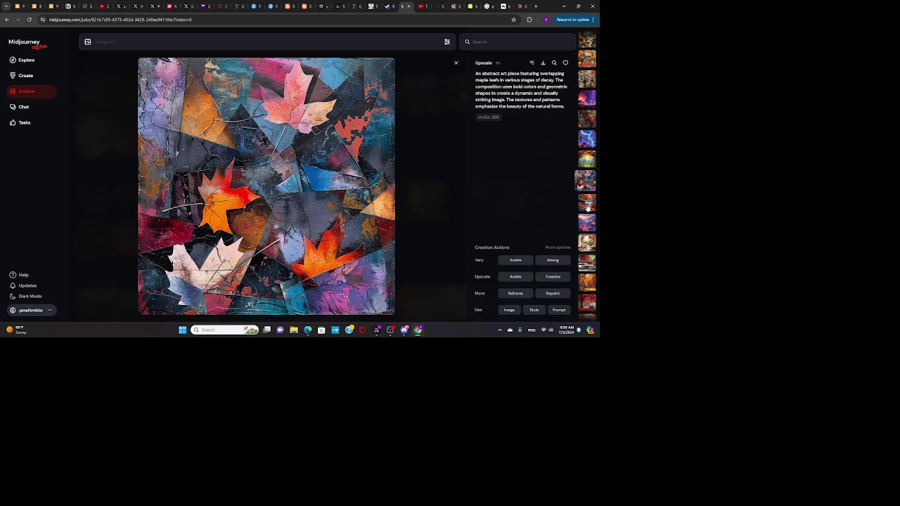
# Step: View the forest stream, purple dreamscape, two living rooms and Monet forest, ending on the park-bench couple
pyautogui.click(587, 205)
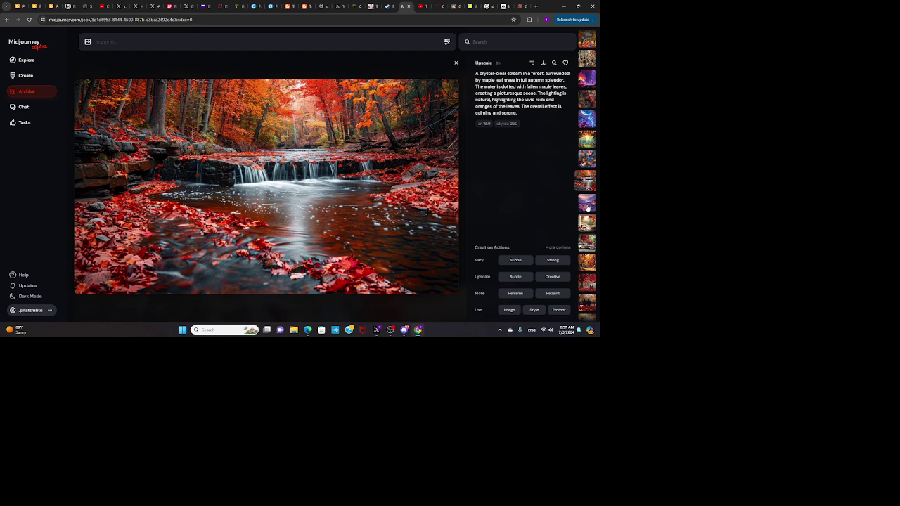
pyautogui.click(587, 205)
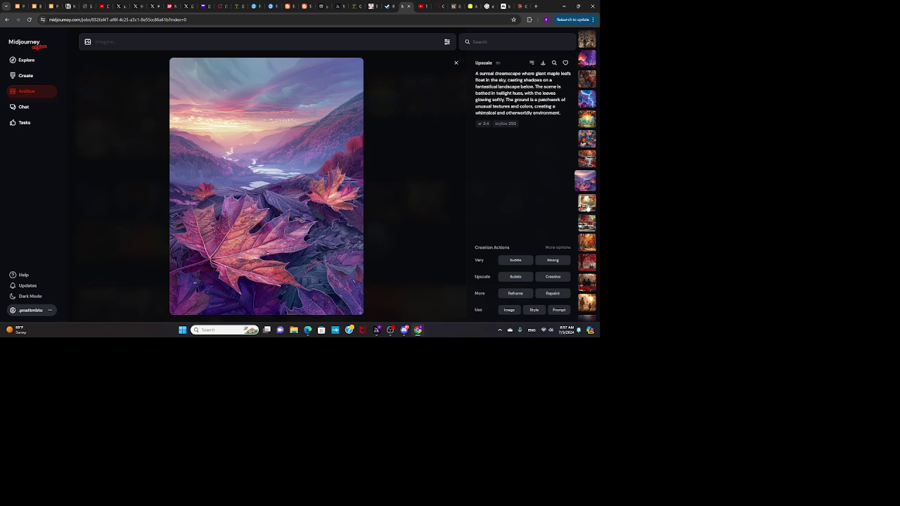
pyautogui.click(586, 205)
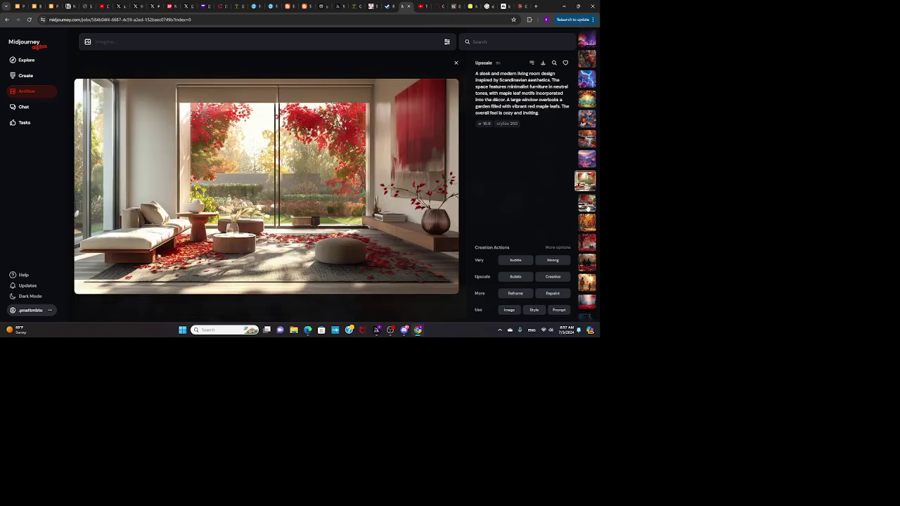
pyautogui.click(587, 204)
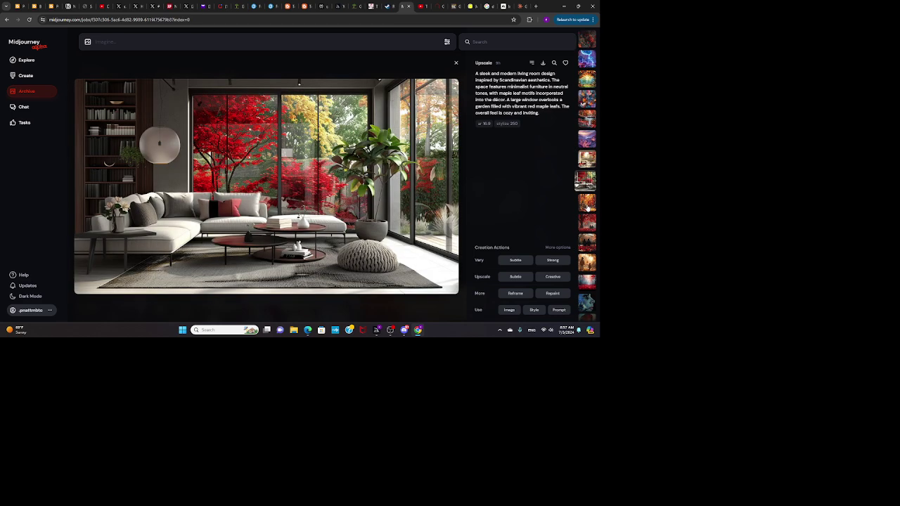
pyautogui.click(588, 209)
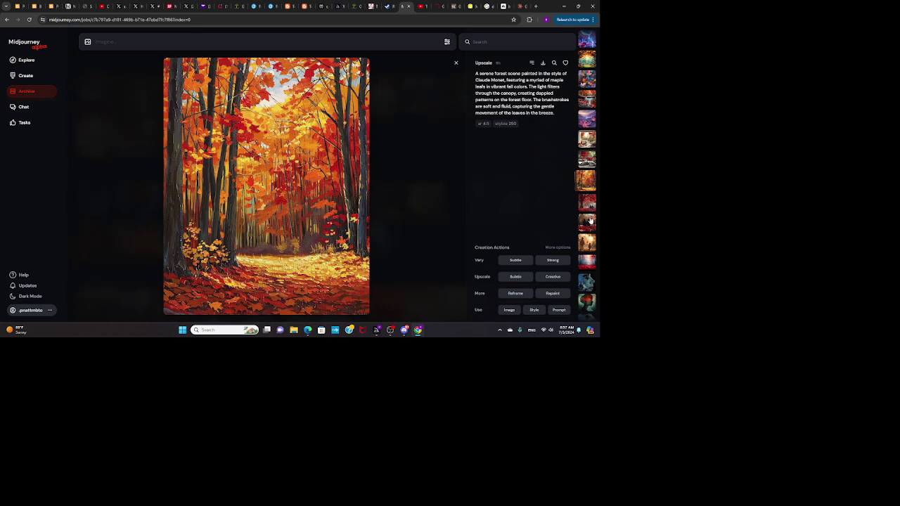
pyautogui.click(591, 209)
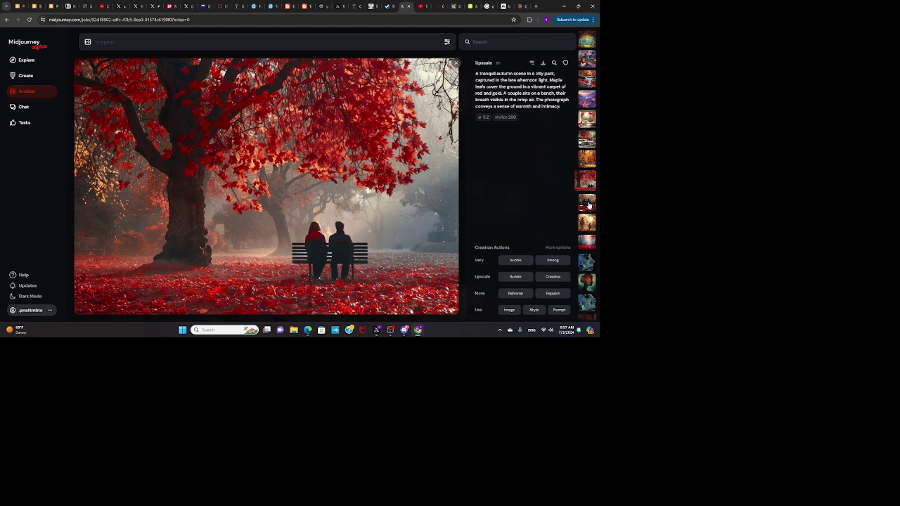
# Step: View the closer bench-couple version and E.T.-style backyard, then scroll to the misty red-leaf dawn forest
pyautogui.click(588, 204)
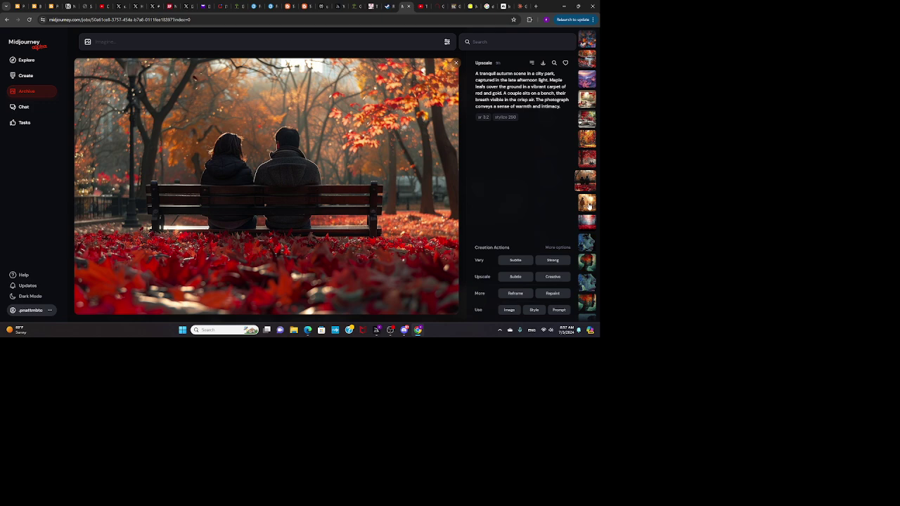
pyautogui.click(587, 205)
pyautogui.scroll(-1, 587, 206)
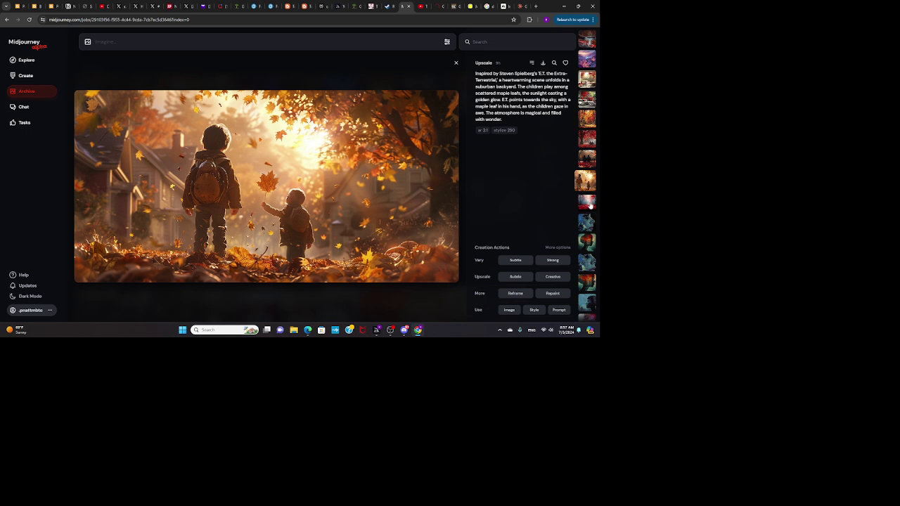
pyautogui.scroll(-1, 589, 205)
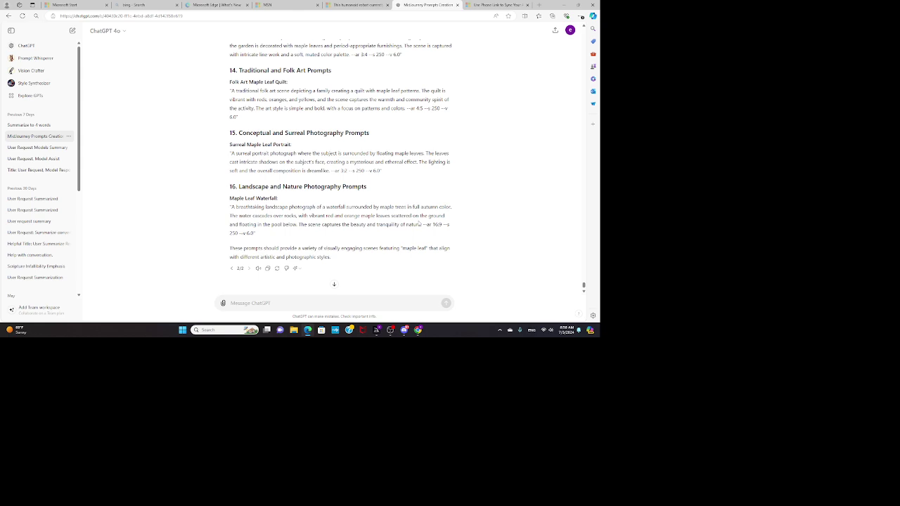
# Step: Scroll the MidJourney Prompts chat to the earlier prompt-concepts answer and its twelve-item options list
pyautogui.scroll(5, 457, 182)
pyautogui.scroll(10, 500, 149)
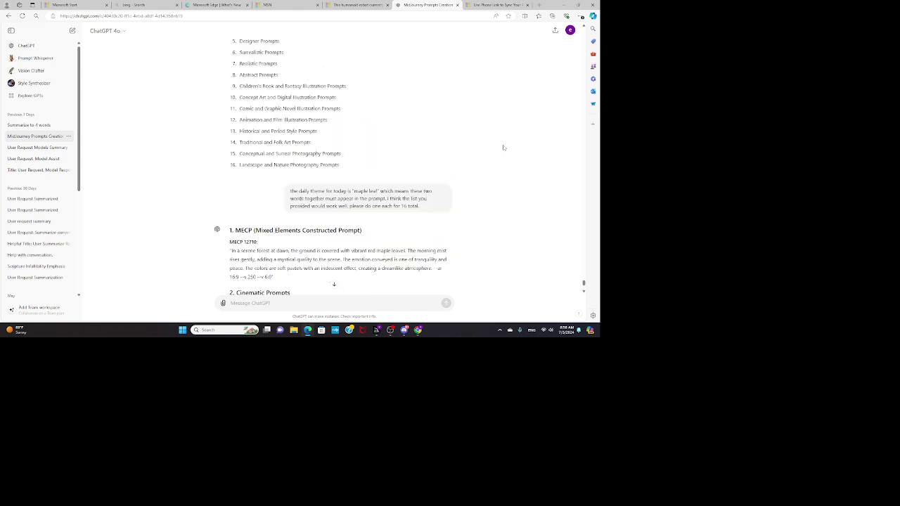
pyautogui.scroll(10, 502, 148)
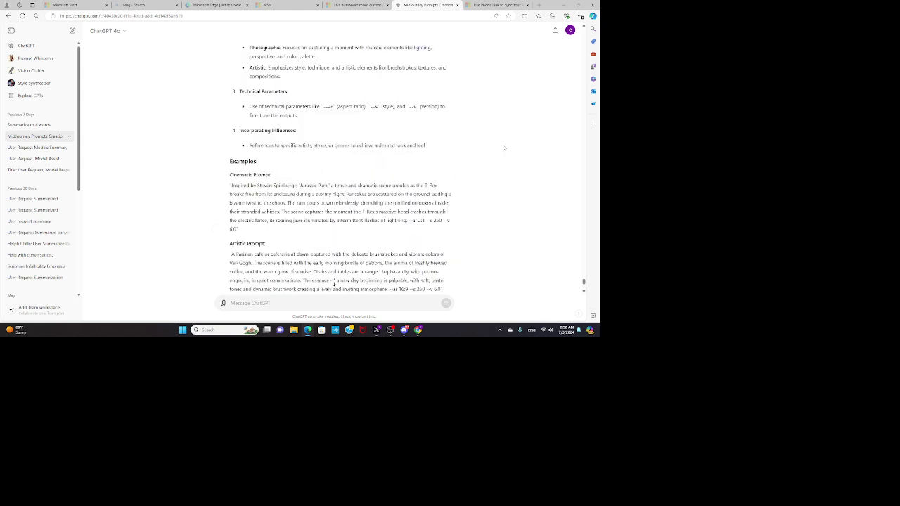
pyautogui.scroll(8, 503, 148)
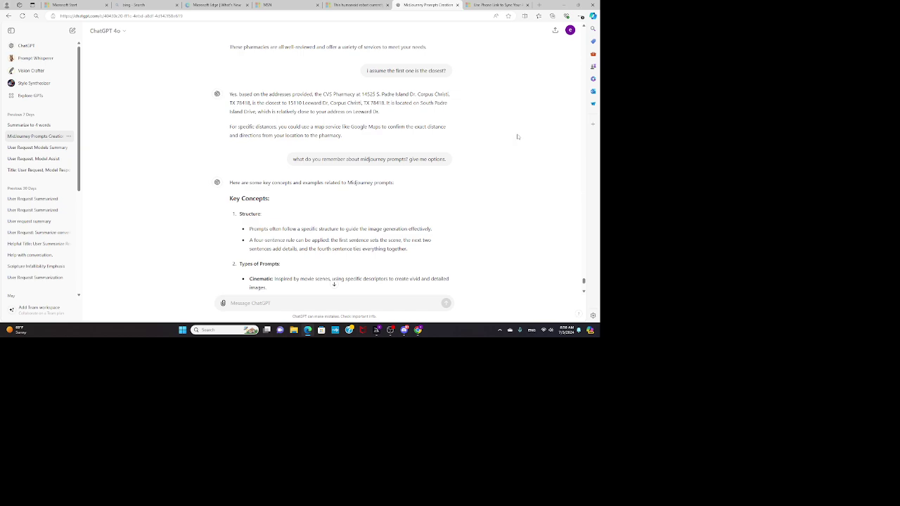
pyautogui.scroll(-4, 499, 182)
pyautogui.scroll(5, 485, 190)
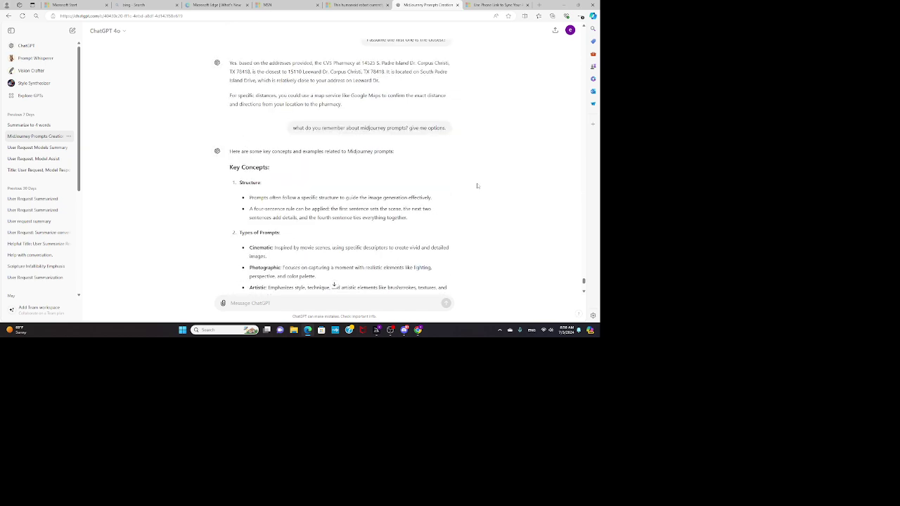
pyautogui.scroll(5, 481, 176)
pyautogui.scroll(5, 481, 169)
pyautogui.scroll(5, 480, 163)
pyautogui.scroll(-2, 487, 201)
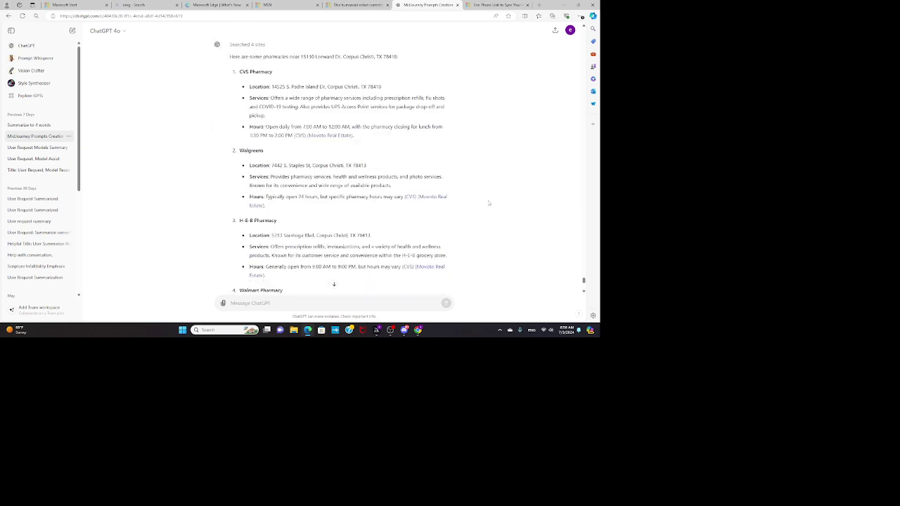
pyautogui.scroll(-3, 488, 201)
pyautogui.scroll(-2, 488, 201)
pyautogui.scroll(-1, 492, 203)
pyautogui.scroll(-2, 492, 203)
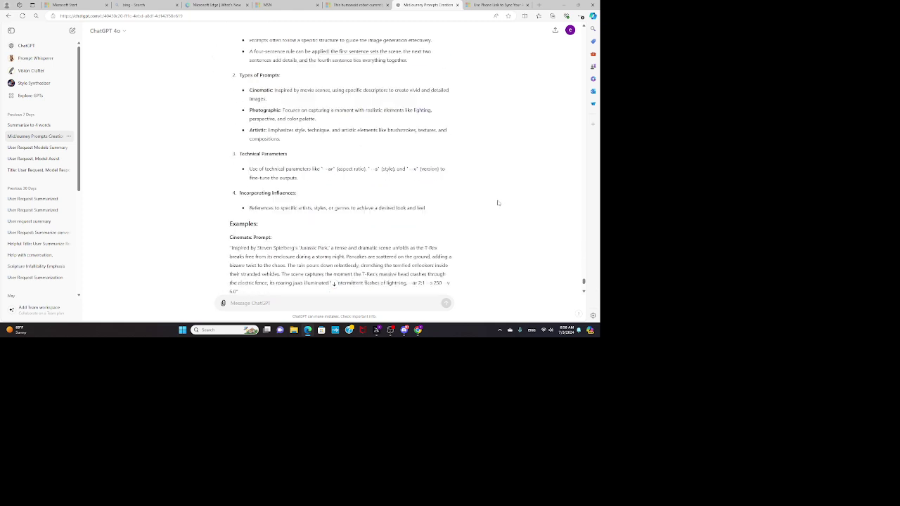
pyautogui.scroll(1, 497, 203)
pyautogui.scroll(1, 497, 203)
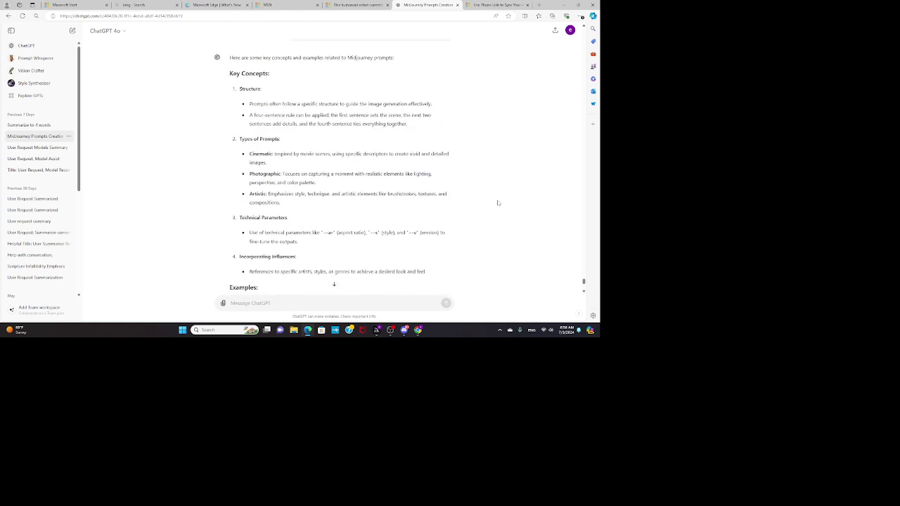
pyautogui.scroll(1, 485, 176)
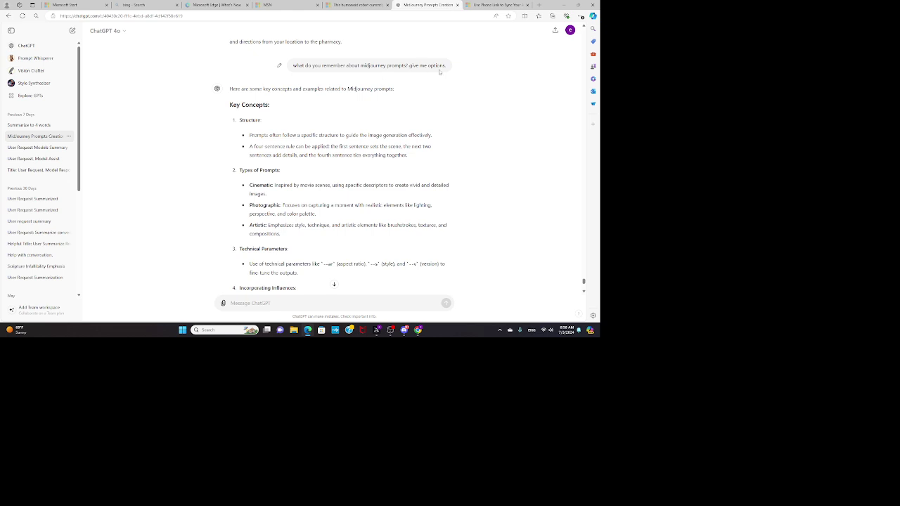
pyautogui.scroll(-1, 520, 161)
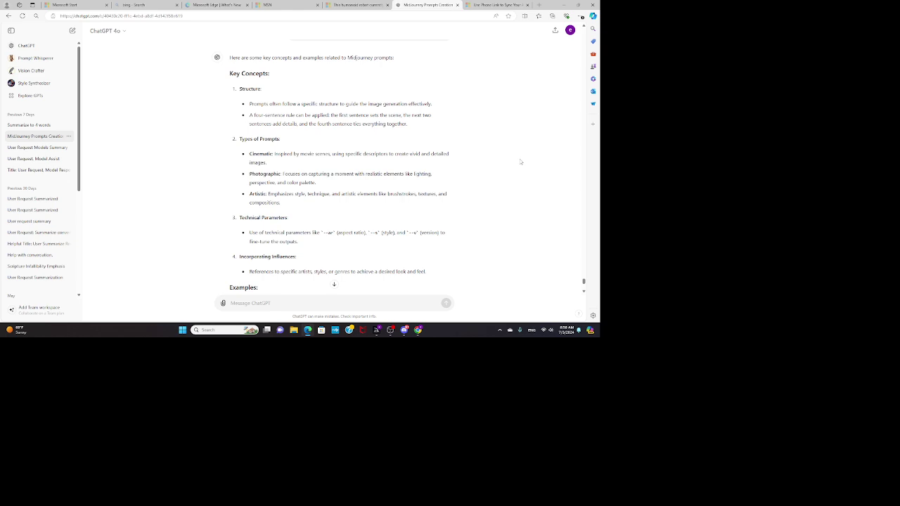
pyautogui.scroll(-5, 510, 183)
# Step: Scroll down to the sixteen prompt categories and the request for sixteen 'maple leaf' prompts
pyautogui.scroll(-1, 502, 192)
pyautogui.scroll(-5, 502, 194)
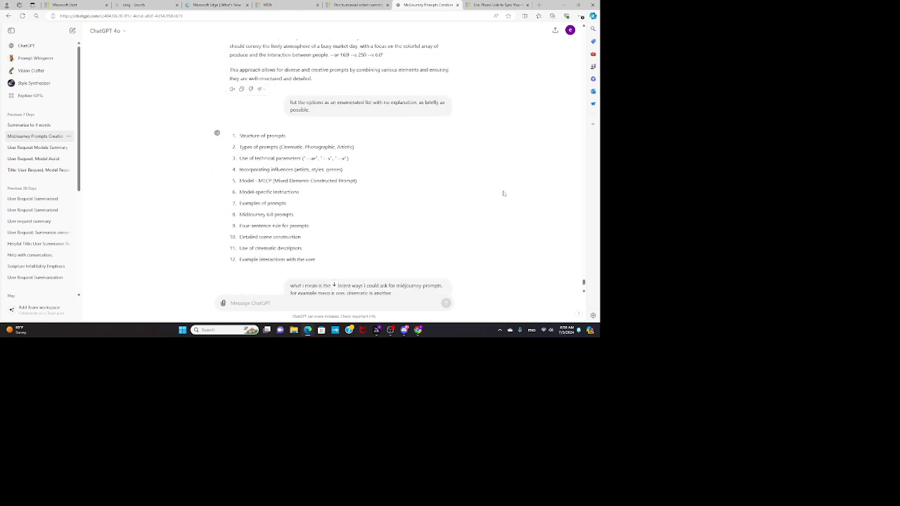
pyautogui.scroll(-1, 503, 194)
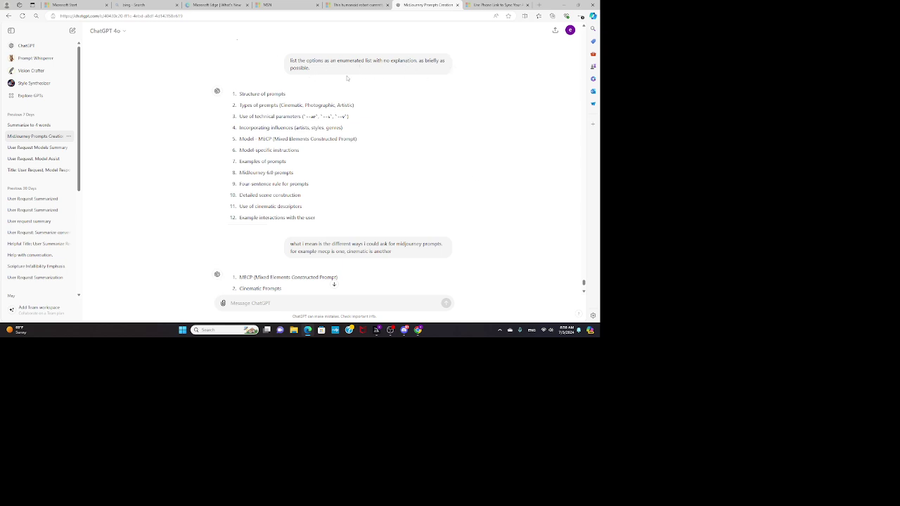
pyautogui.moveTo(504, 173)
pyautogui.scroll(-5, 503, 173)
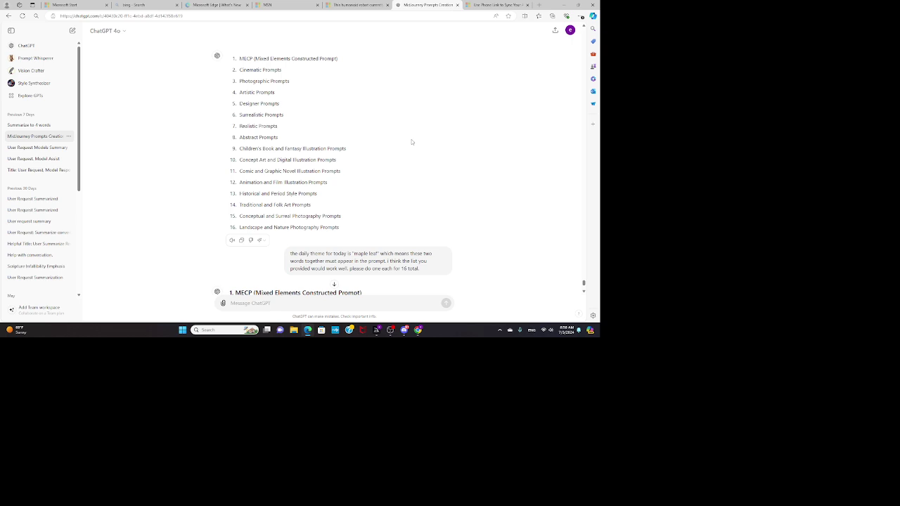
pyautogui.scroll(1, 423, 170)
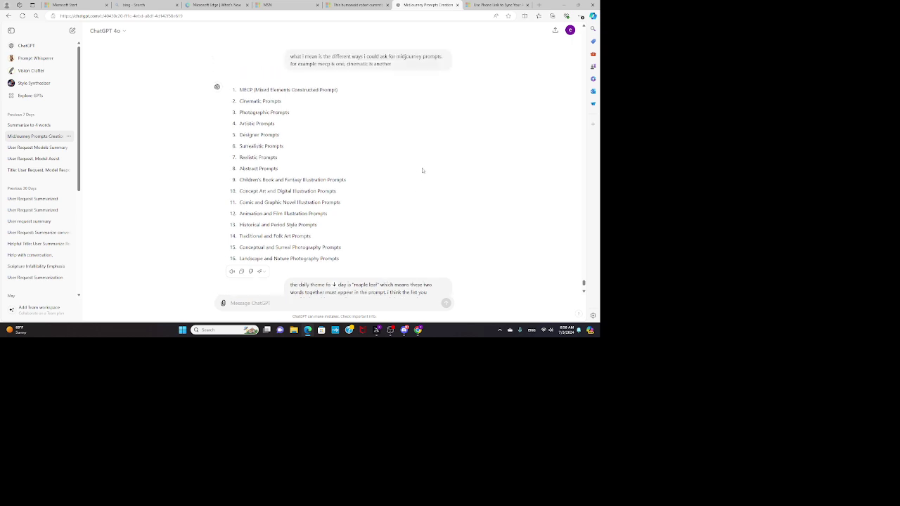